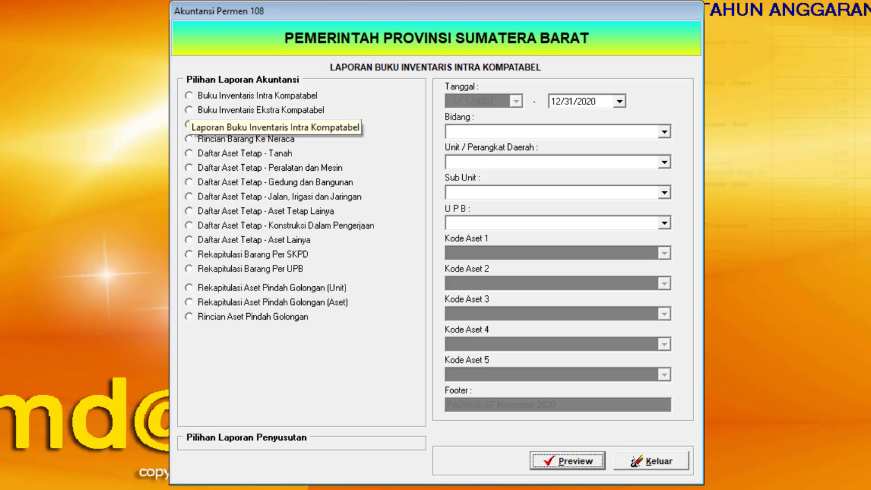
click(188, 96)
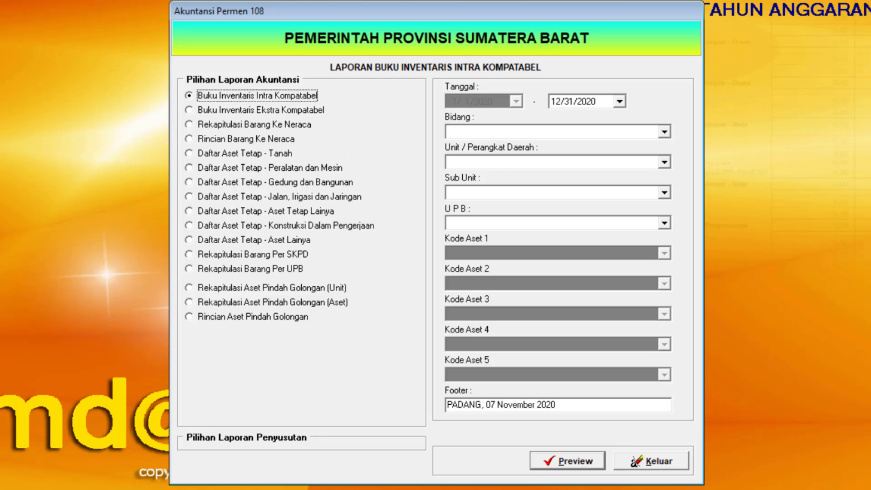
click(664, 132)
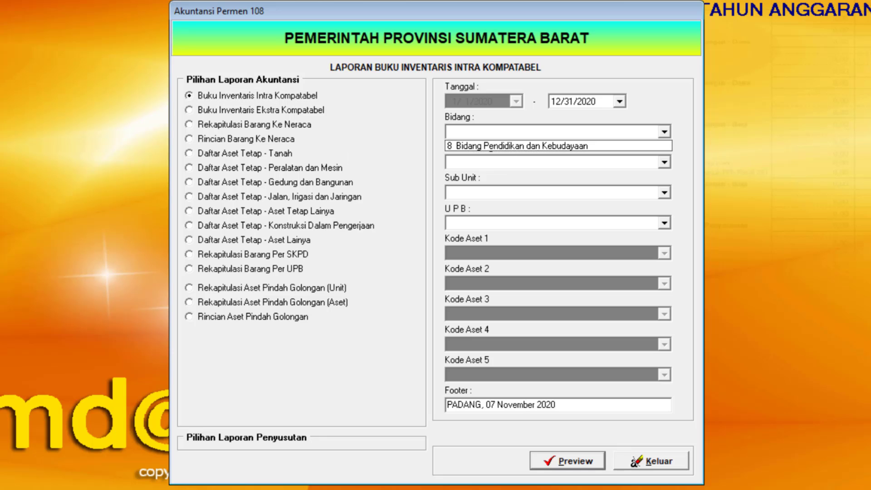
click(664, 132)
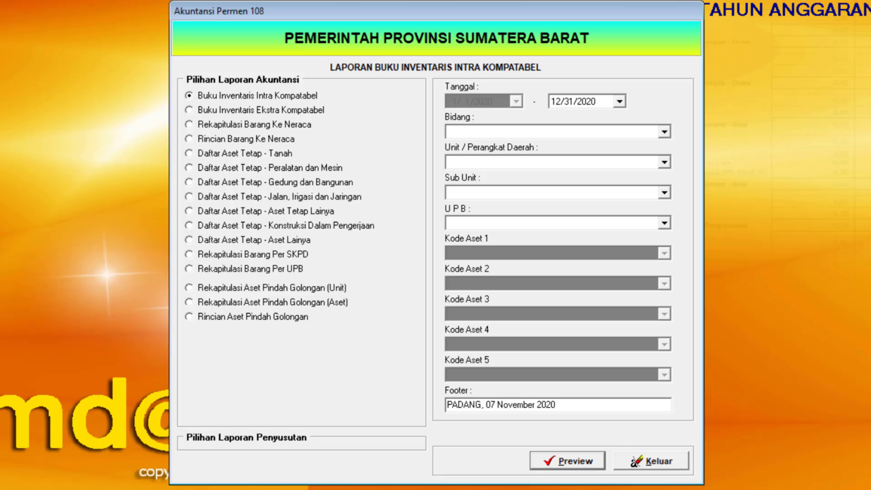
click(261, 110)
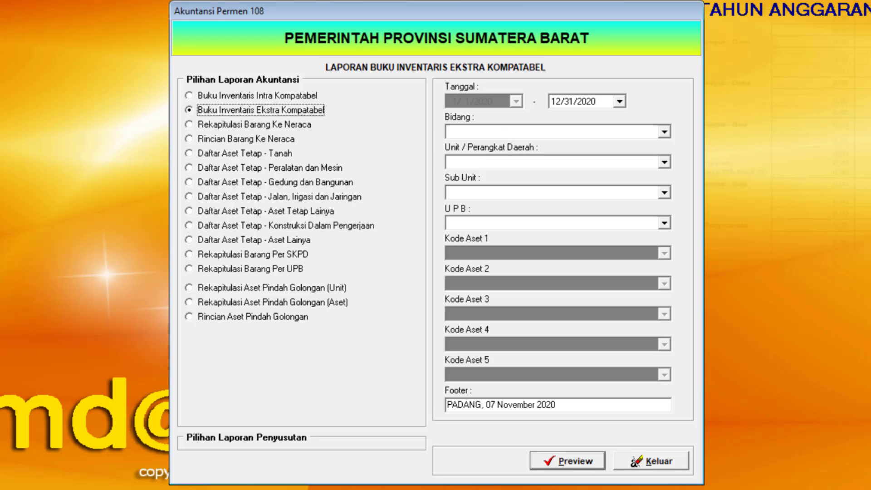
Step: Choose the Buku Inventaris Intra Kompatabel report with Bidang "8 Bidang Pendidikan dan Kebudayaan" and Unit "1 Dinas Pendidikan"
click(257, 96)
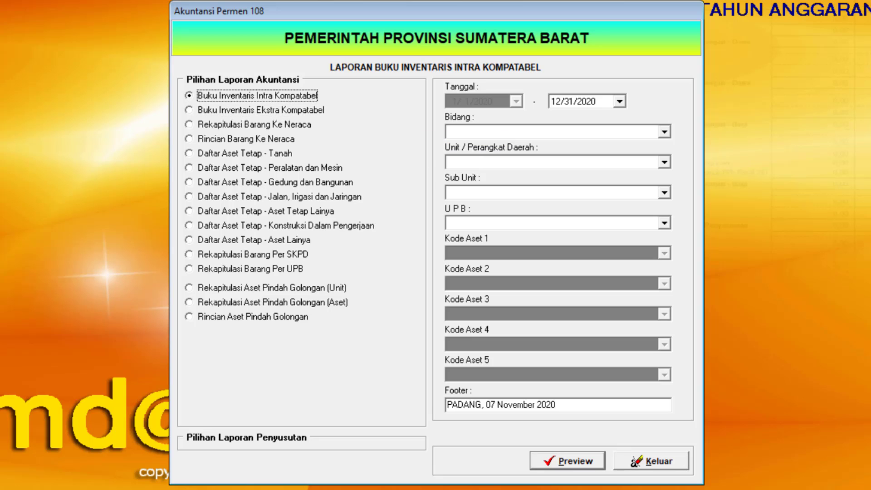
click(664, 132)
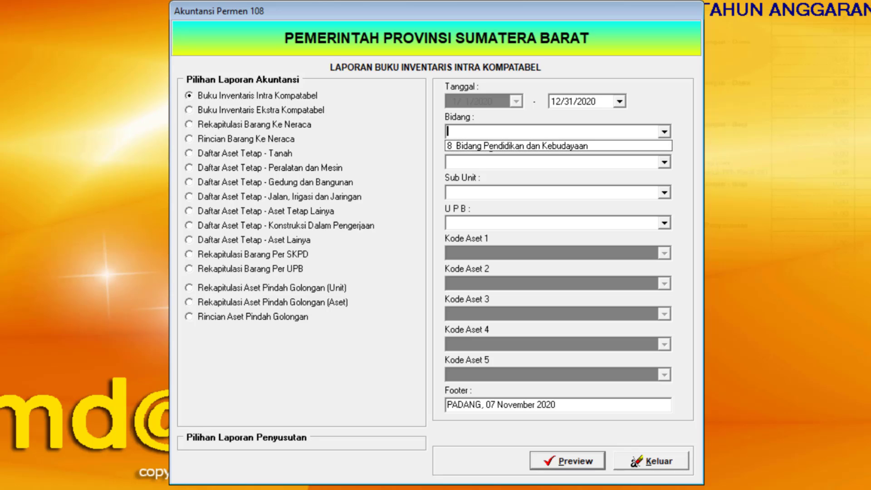
click(558, 146)
click(665, 162)
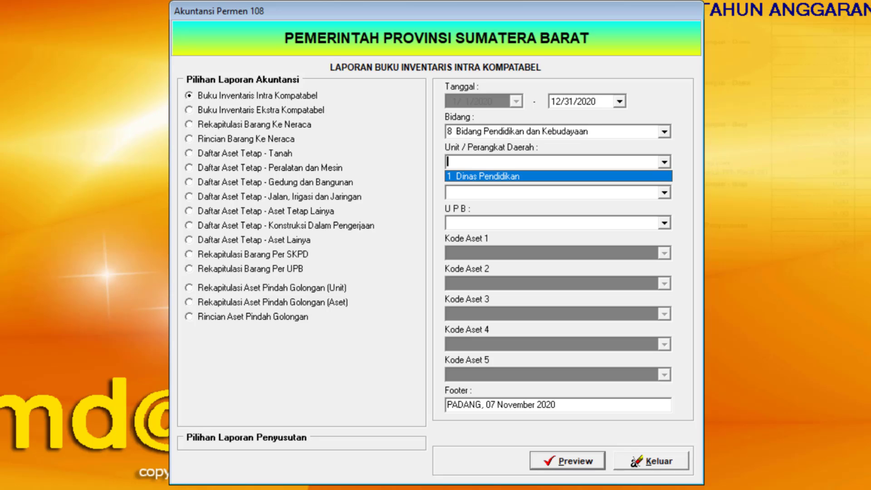
click(558, 176)
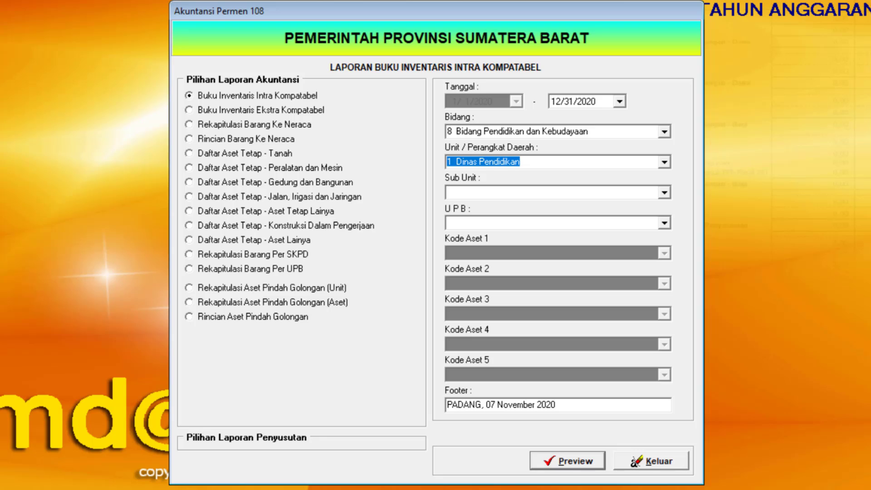
Step: Set the Sub Unit to "5 Cabang Dinas Wilayah IV" and the UPB to "18 SMAN 2 KEC. PANGKALAN KOTO BARU", and preview the report
click(664, 193)
click(558, 207)
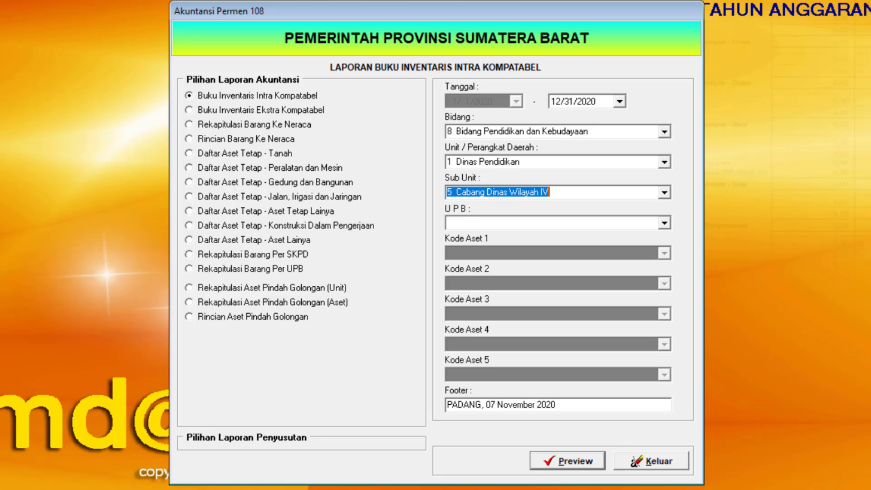
click(664, 222)
scroll(551, 271, down, 4)
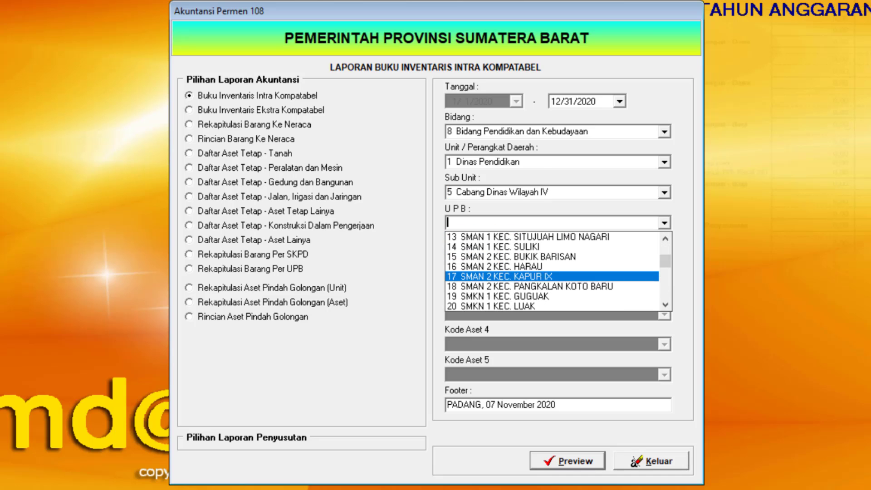
click(570, 285)
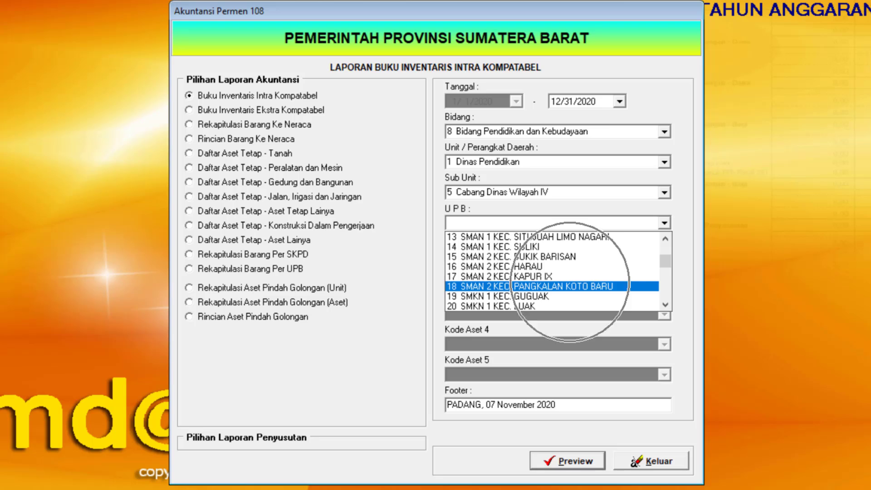
click(613, 285)
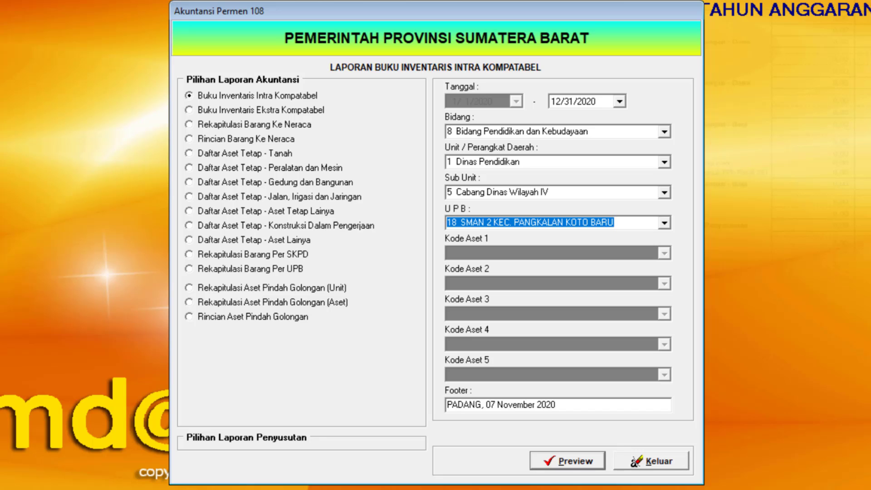
key(alt+p)
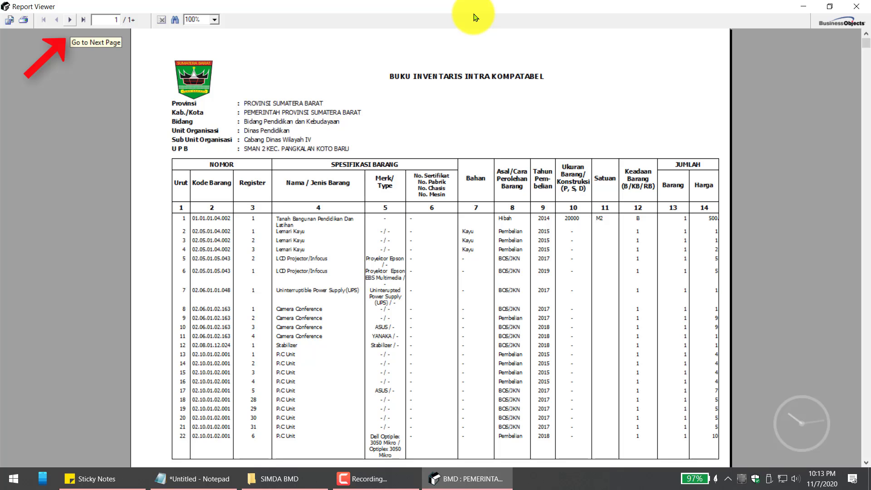
Step: Page forward through the inventory report to page 8 to examine the listed items
click(69, 20)
click(69, 20)
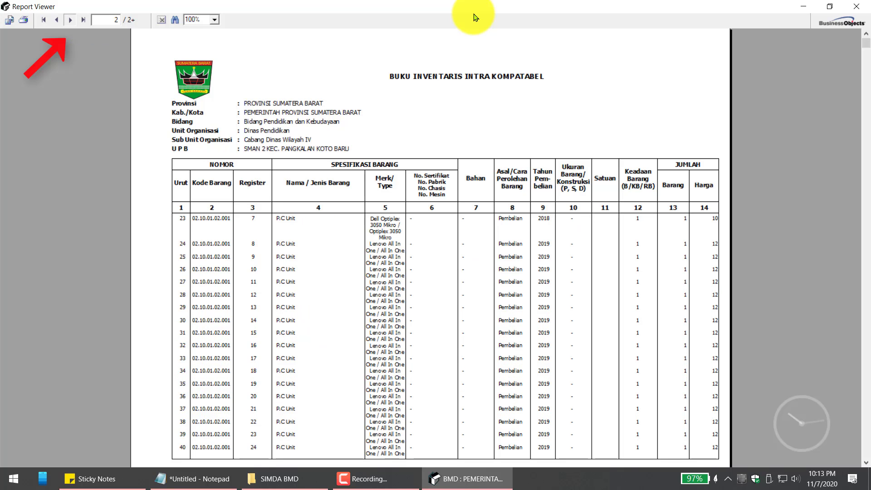
click(69, 19)
click(69, 19)
click(69, 20)
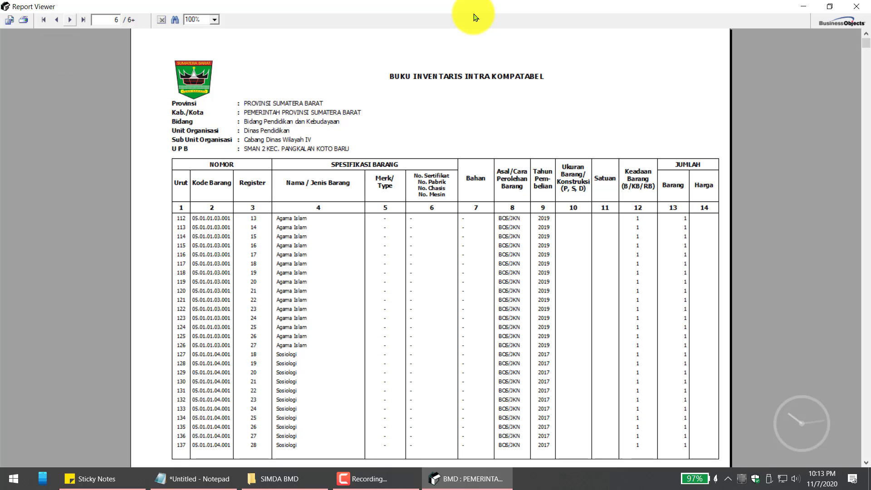
click(69, 19)
click(69, 19)
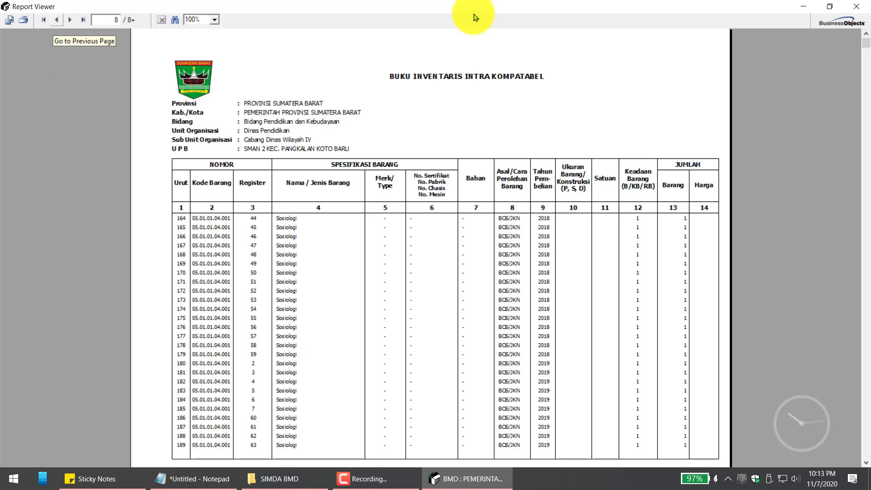
Step: Page back through the inventory report to its first page
click(56, 19)
key(Page_Up)
key(Page_Up)
key(Page_Up)
key(Page_Up)
key(Page_Up)
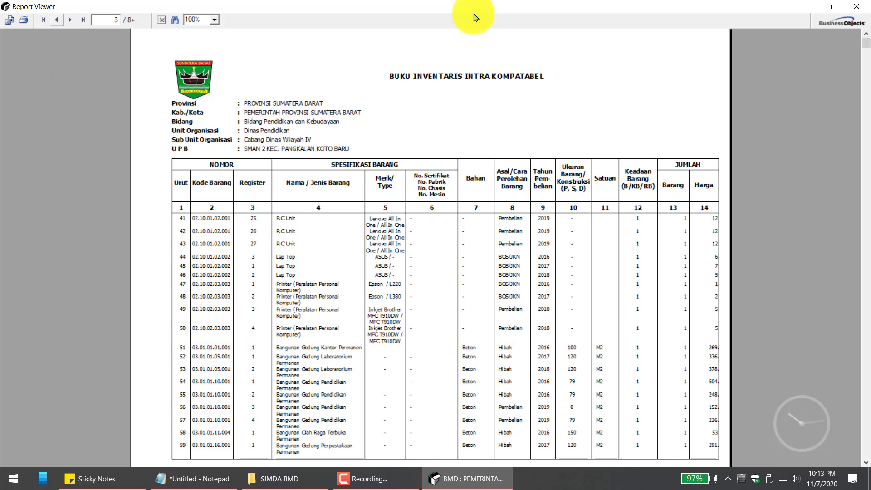
key(Page_Up)
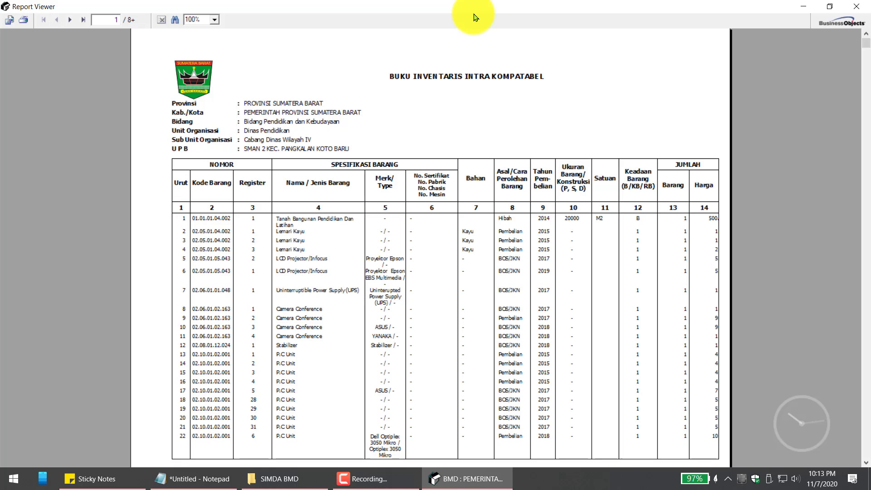
Step: Switch to Notepad and review instructions 4 and 5 on printing the report and exporting it to PDF or Excel
click(198, 478)
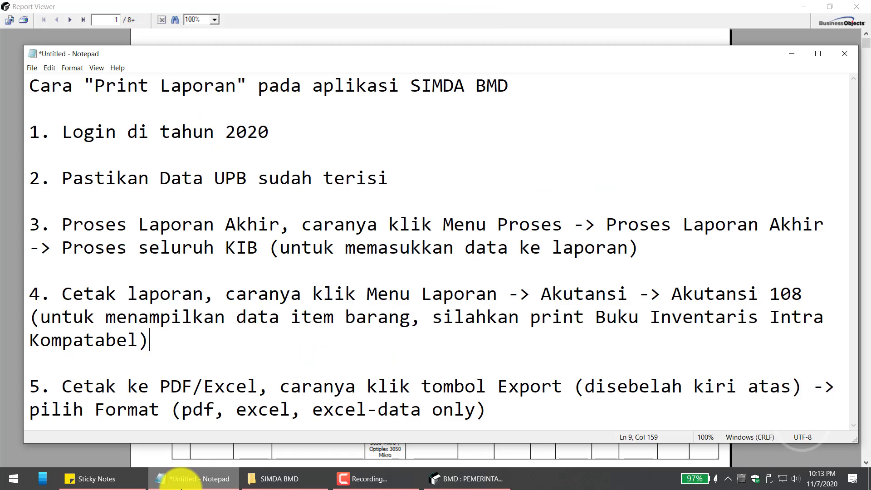
drag(159, 342, 15, 301)
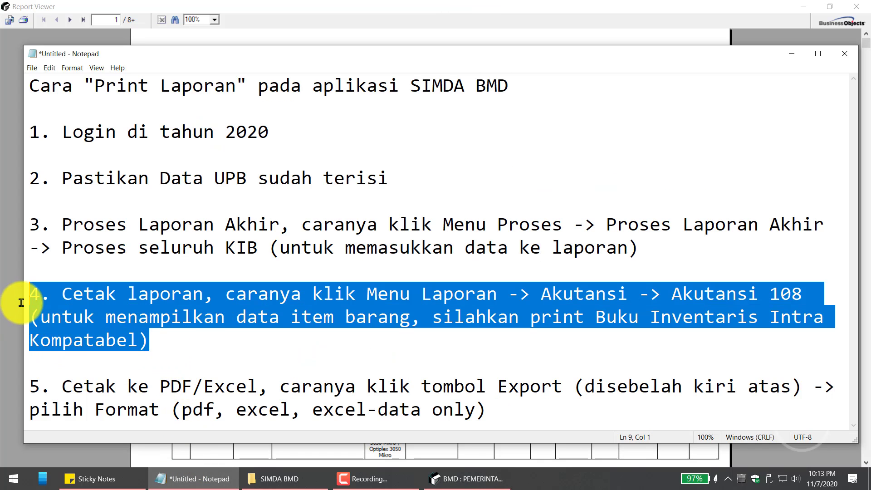
click(168, 339)
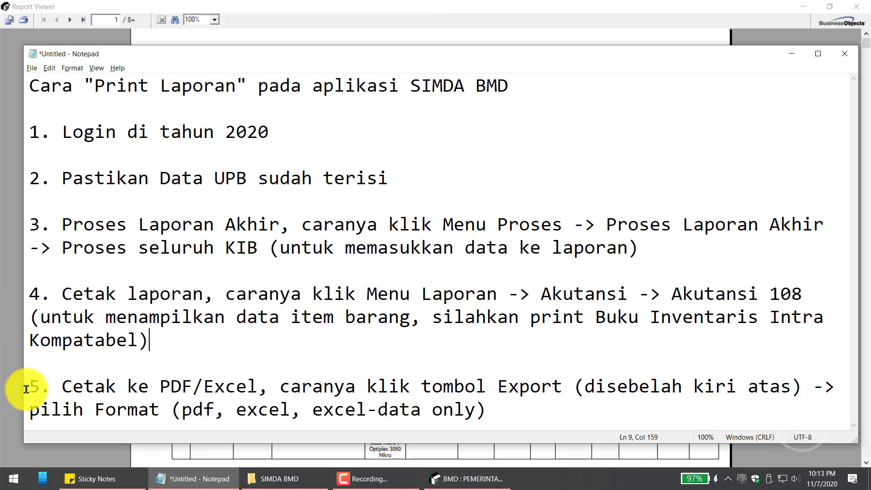
drag(27, 389, 514, 408)
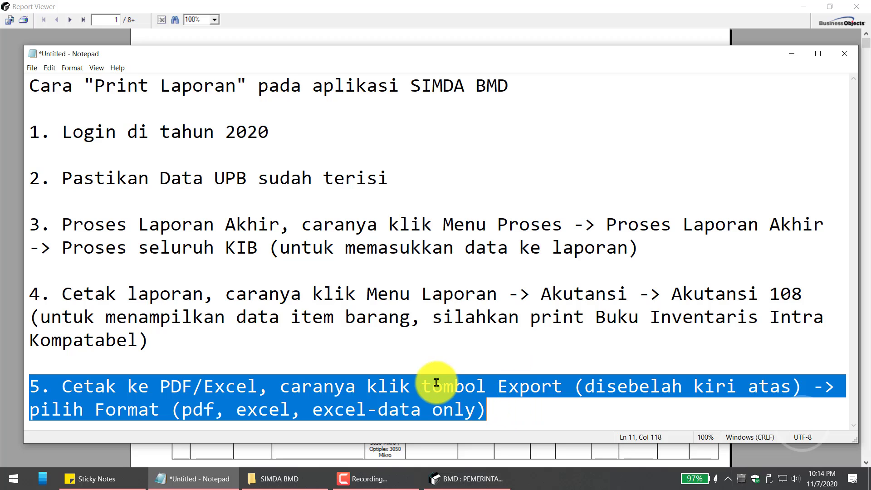
drag(366, 386, 562, 389)
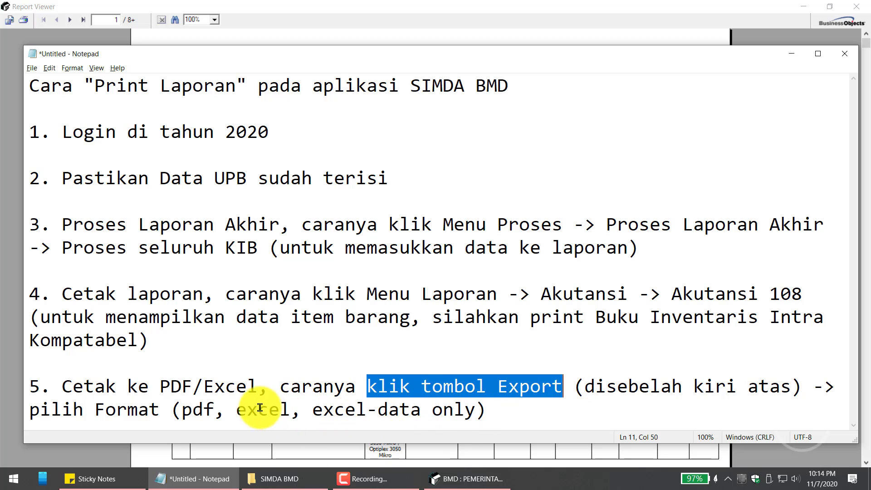
drag(236, 411, 477, 416)
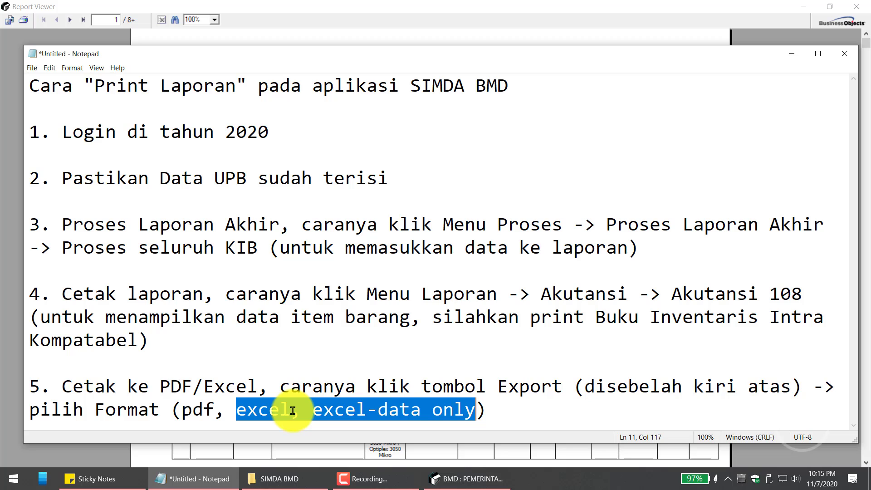
click(503, 408)
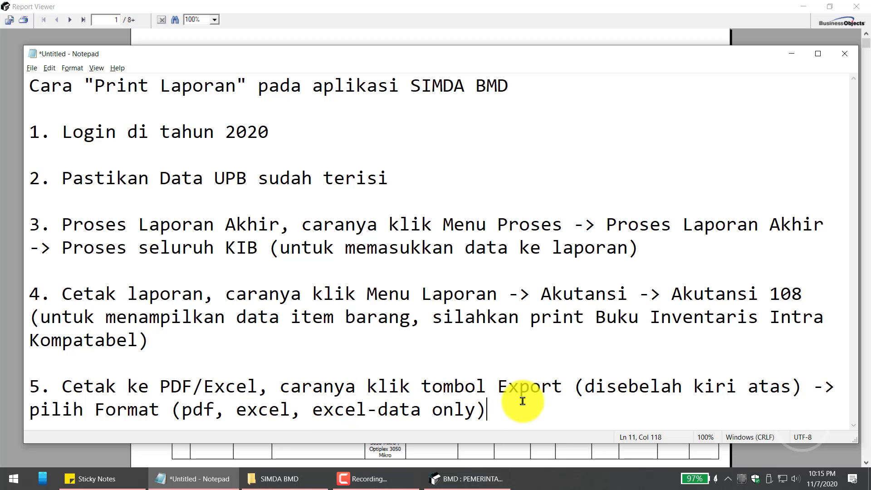
click(39, 386)
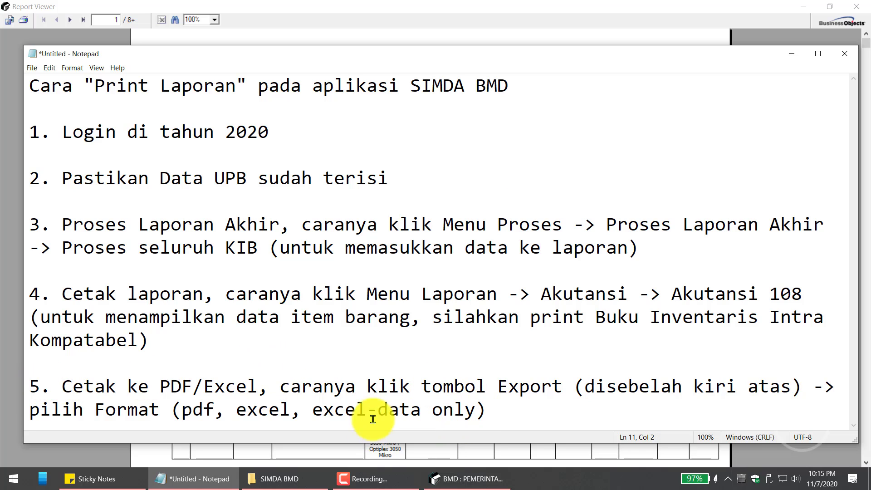
Step: Switch back to the Report Viewer and set the report's export format to Microsoft Excel 97-2000 - Data only (XLS)
click(583, 15)
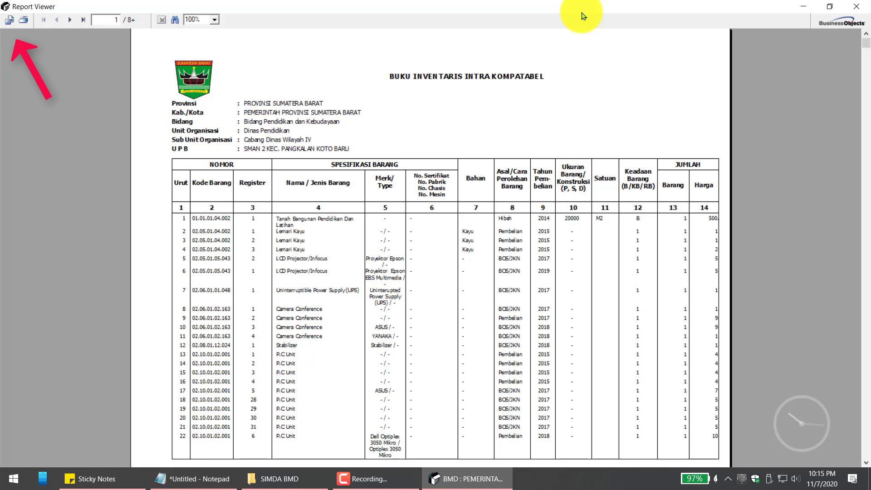
click(10, 20)
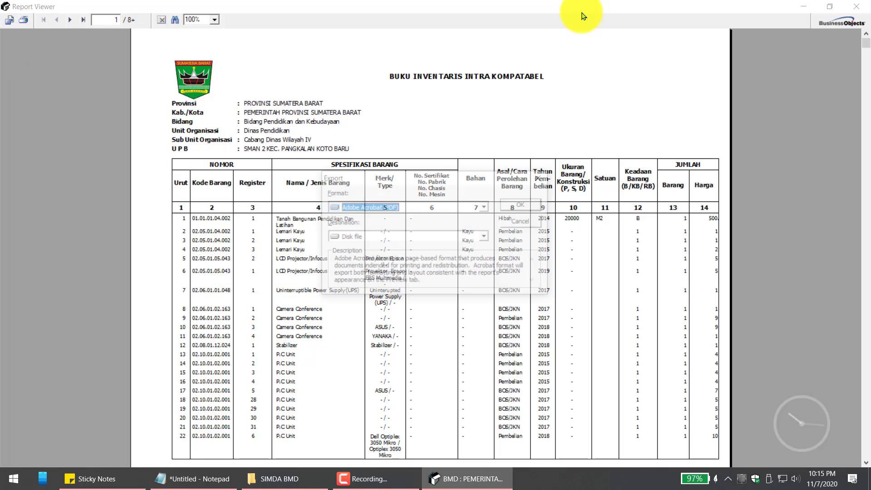
mouse_move(422, 178)
mouse_down()
mouse_move(412, 164)
mouse_move(413, 128)
mouse_move(421, 129)
mouse_up()
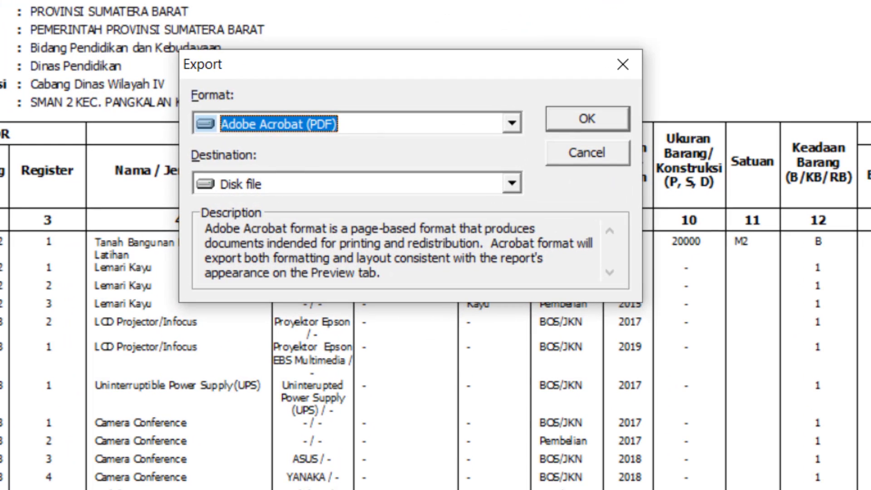
key(alt+Down)
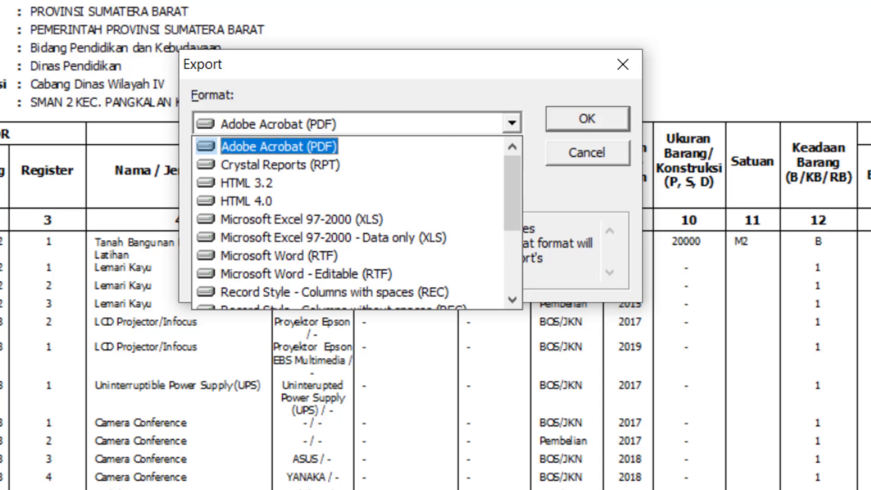
key(Down)
key(Down)
key(Down)
key(Down)
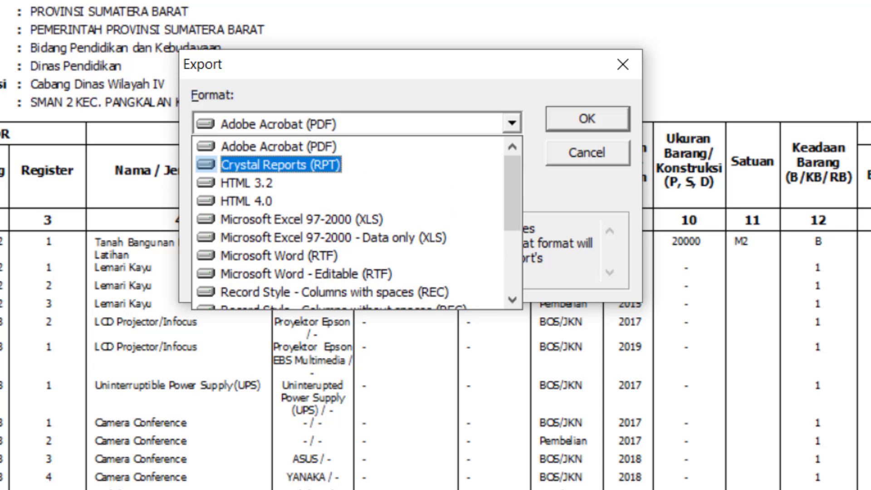
key(Down)
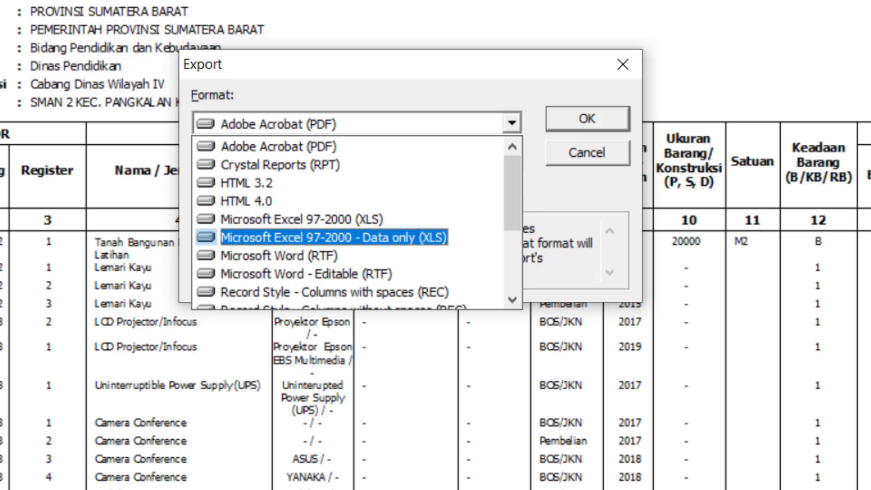
key(Up)
key(Down)
key(Up)
key(Down)
key(Up)
key(Down)
key(Up)
key(Down)
key(Return)
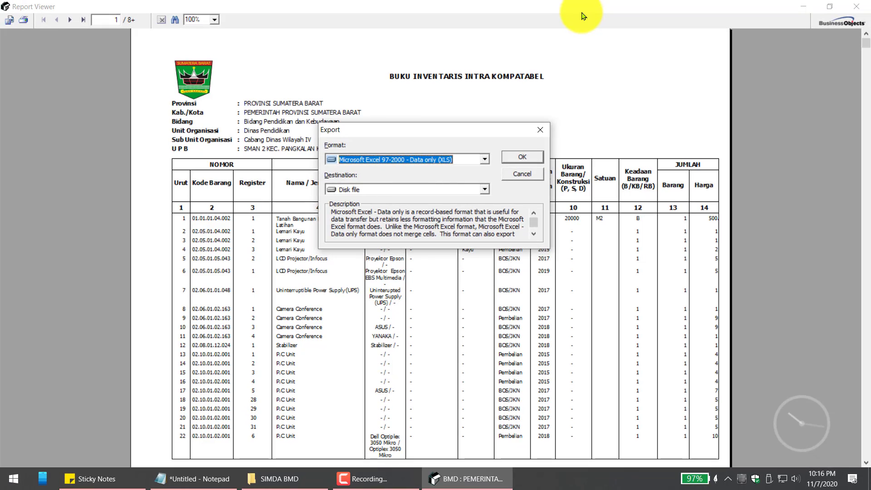
Step: Continue the export to a disk file and set the Excel format to Typical
key(Return)
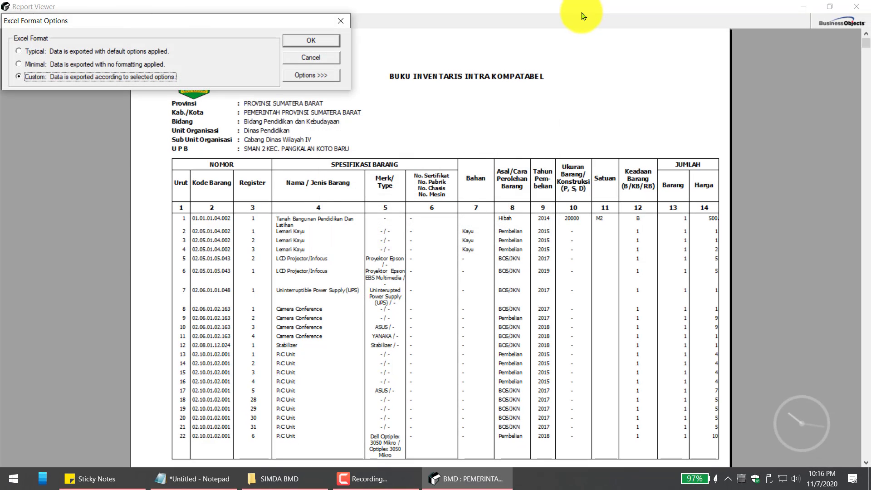
key(Up)
key(Up)
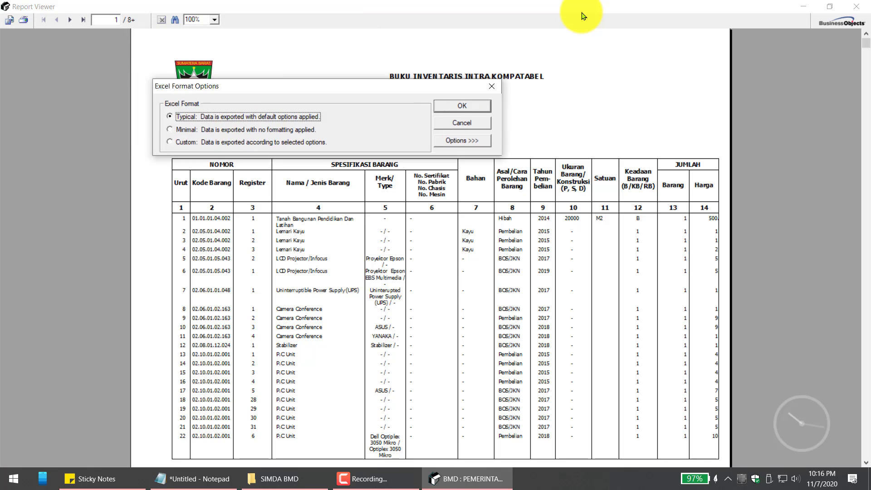
Step: Confirm the Excel format options and set the export destination to the SIMDA BMD\Laporan folder on drive D
key(Return)
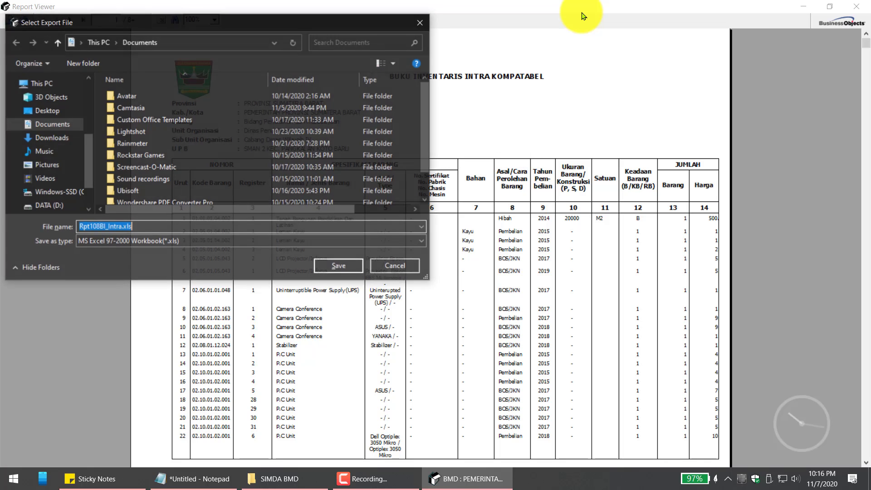
scroll(45, 160, down, 1)
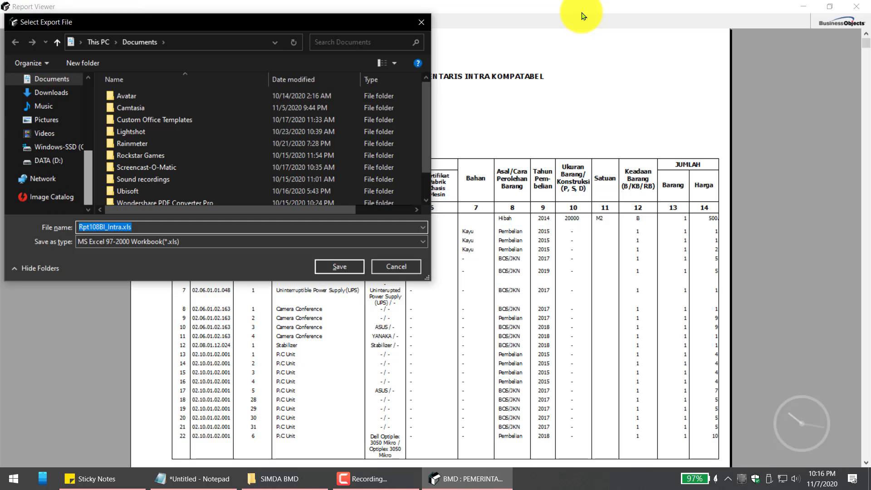
click(43, 161)
click(136, 143)
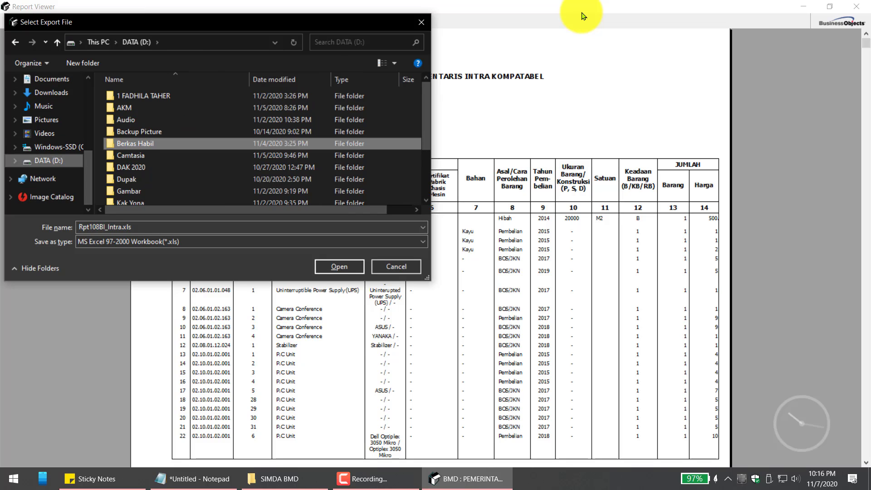
scroll(136, 150, down, 1)
scroll(136, 150, down, 2)
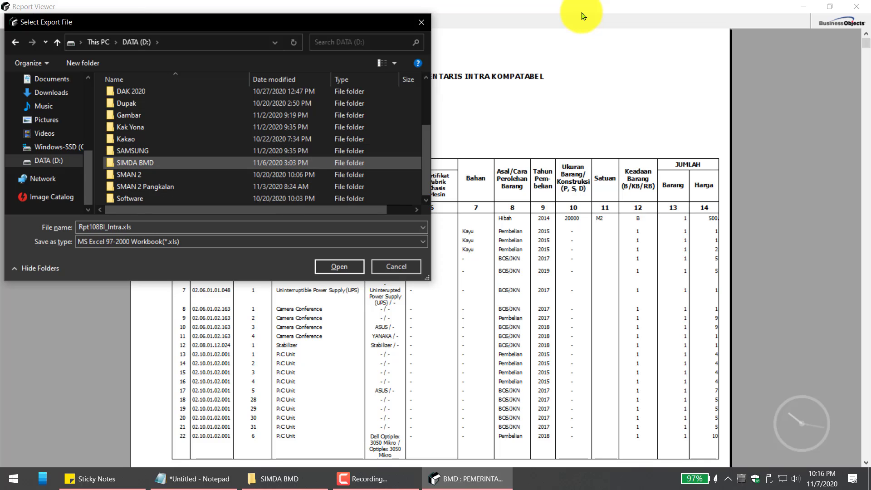
double_click(136, 162)
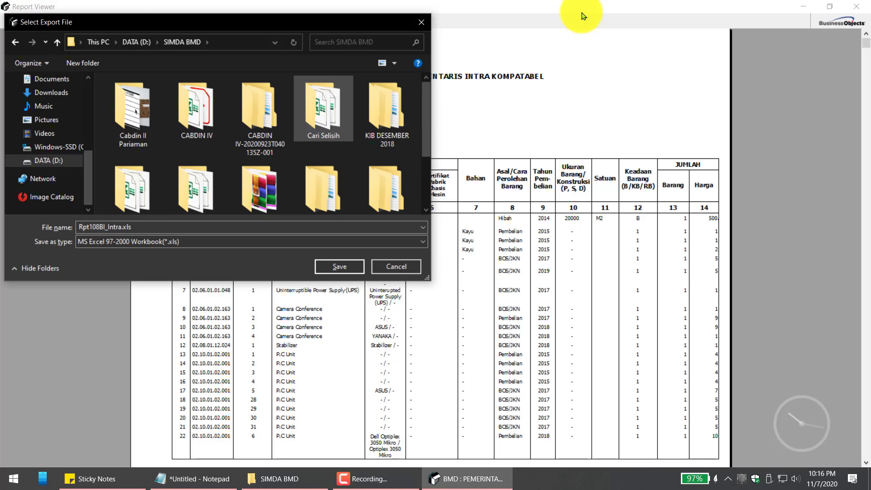
key(Left)
key(Down)
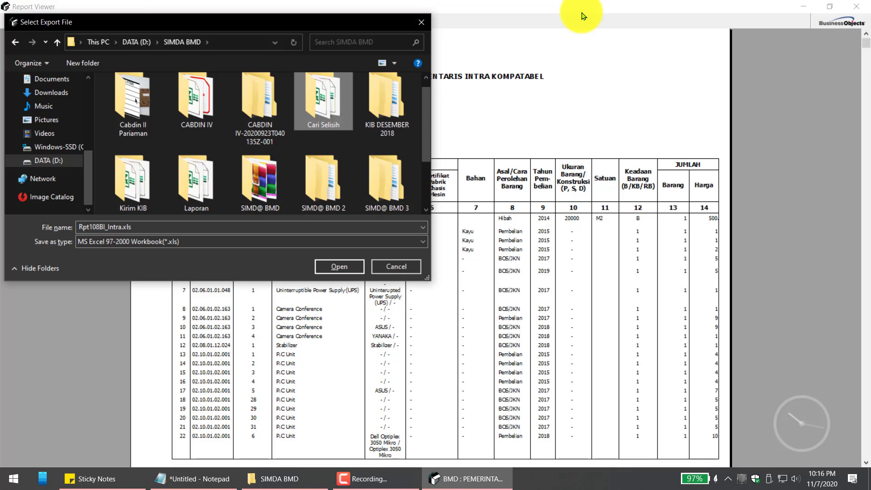
key(Left)
key(Return)
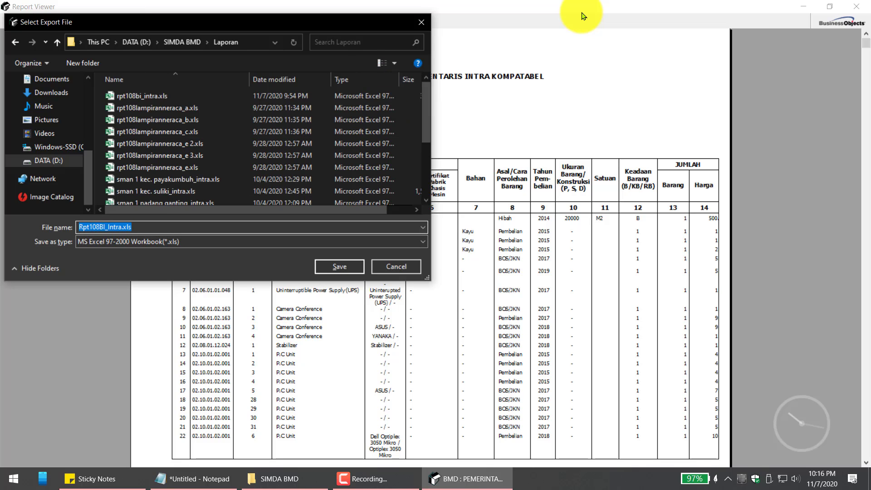
Step: Name the export file "SMAN 2 Kec. Pangkalan Koto Baru Intra" and save it as an MS Excel 97-2000 workbook
text(SM)
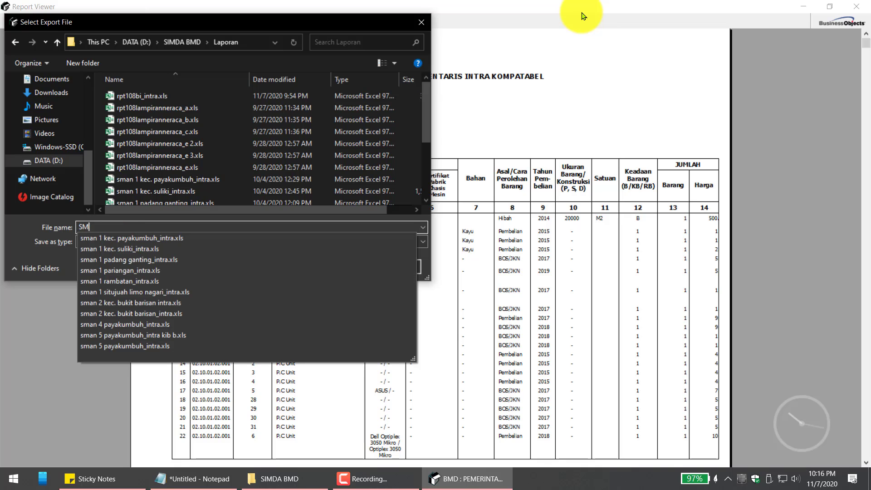
text(AN 2 )
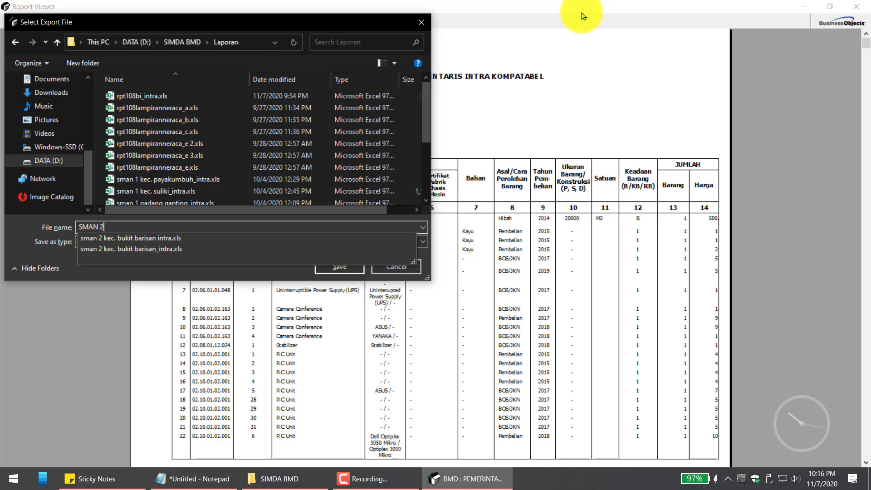
text(Kec)
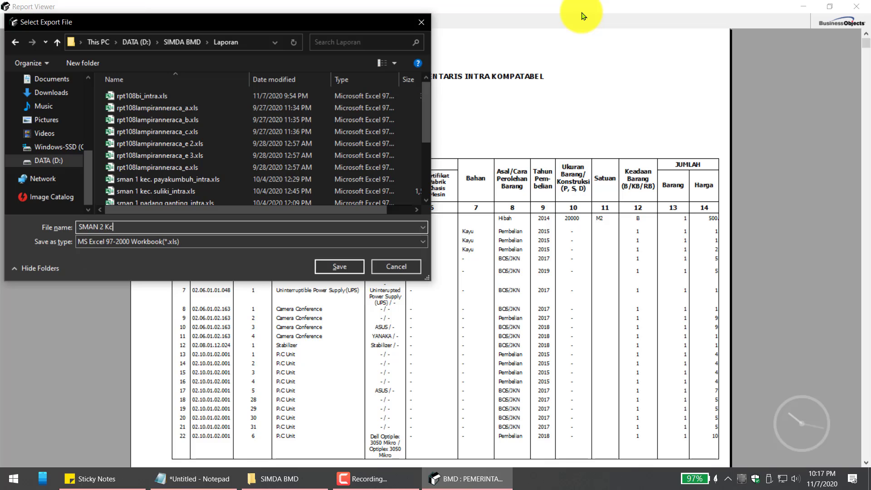
text(. Pangkalan Koto Baru Intra)
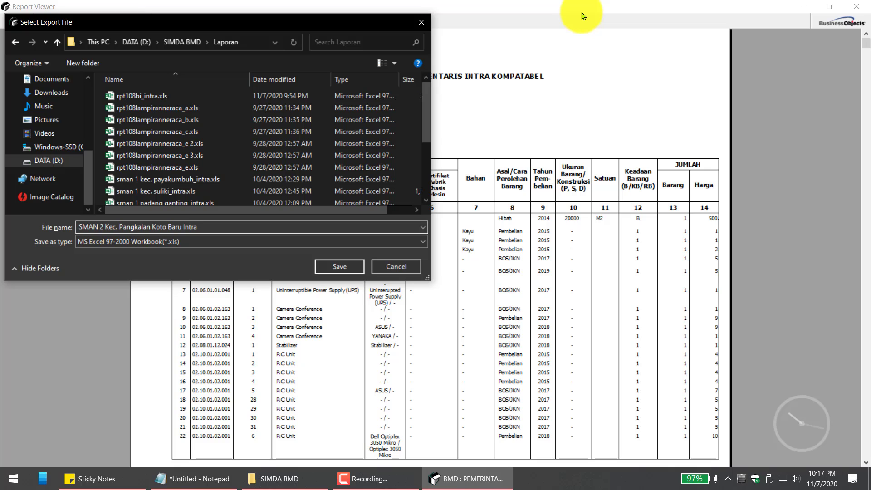
key(Return)
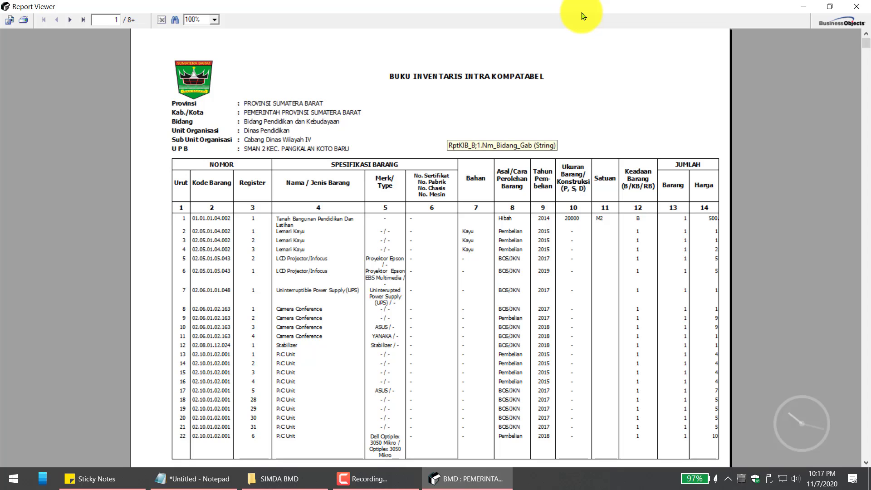
key(Tab)
key(Tab)
key(Tab)
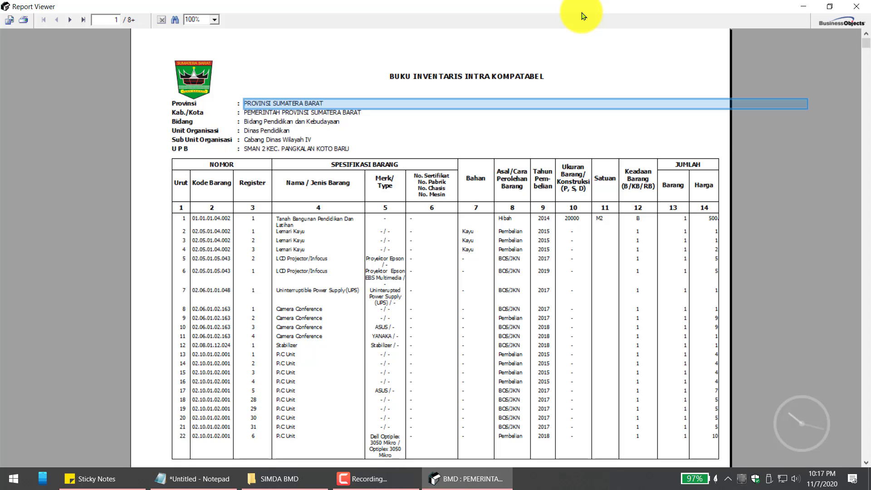
key(shift+Tab)
key(shift+Tab)
key(shift+Tab)
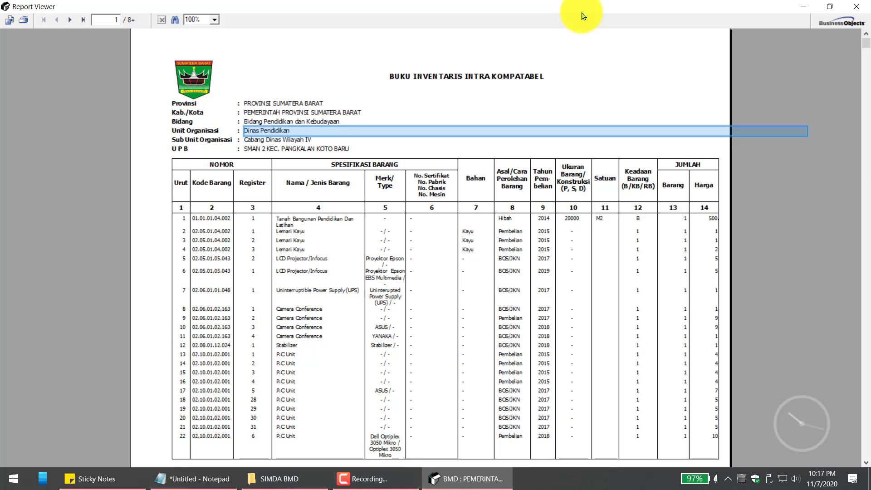
key(shift+Tab)
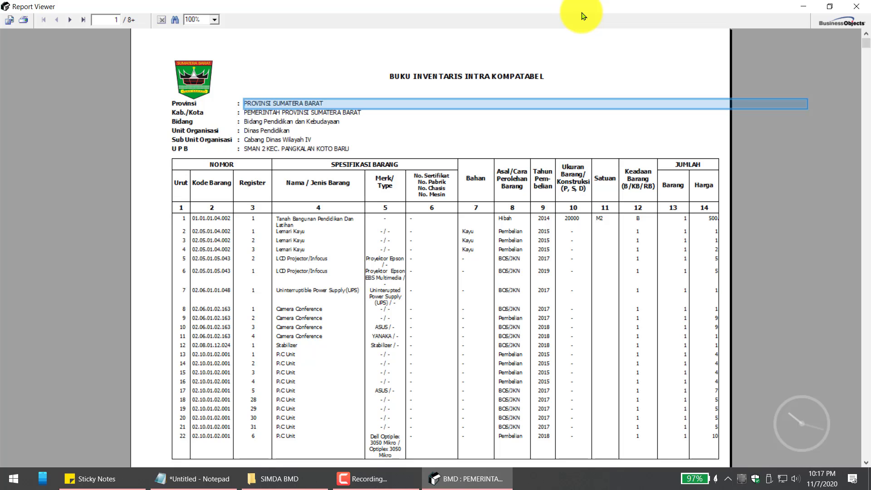
click(363, 478)
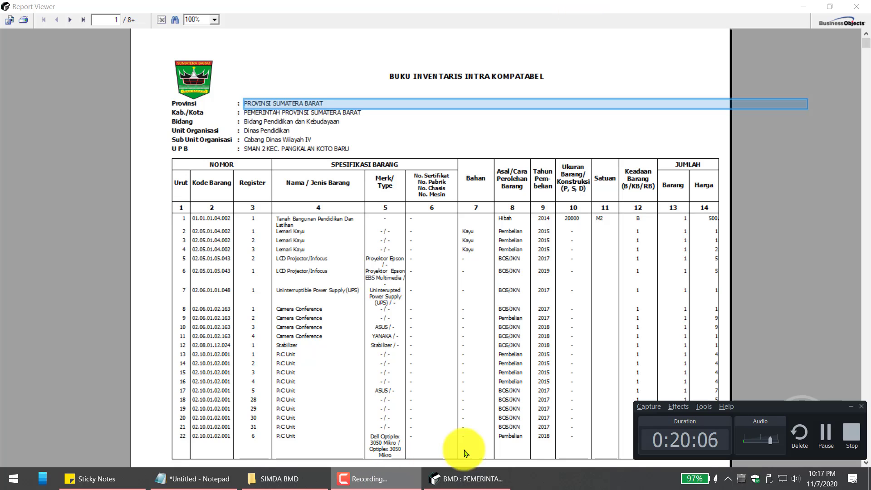